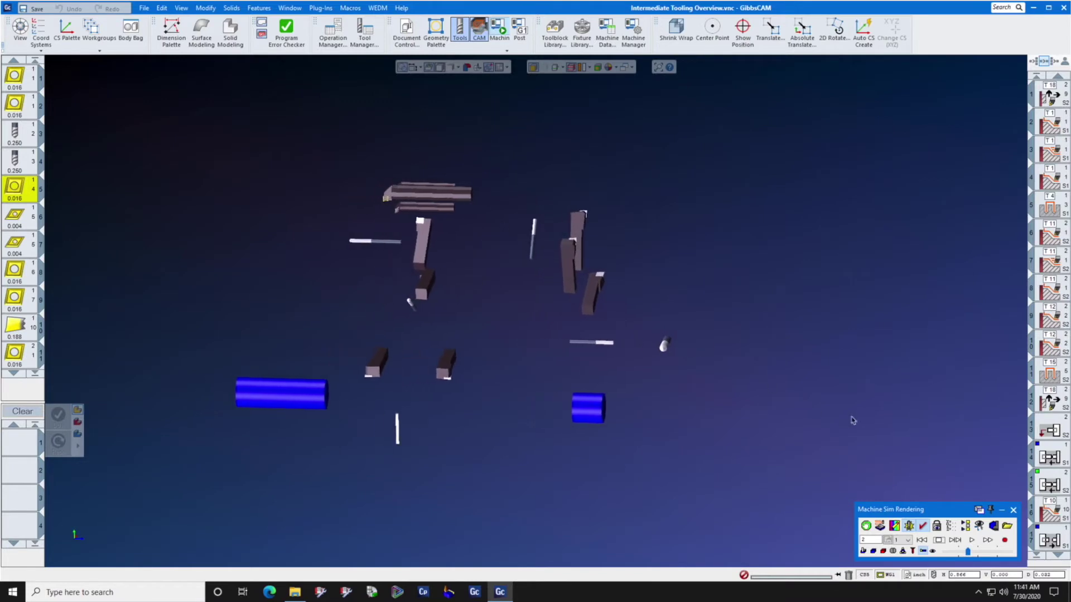
- Show the full BNJ51 machine model and replay the simulation from the start
{"action": "left_click", "coordinate": [933, 551]}
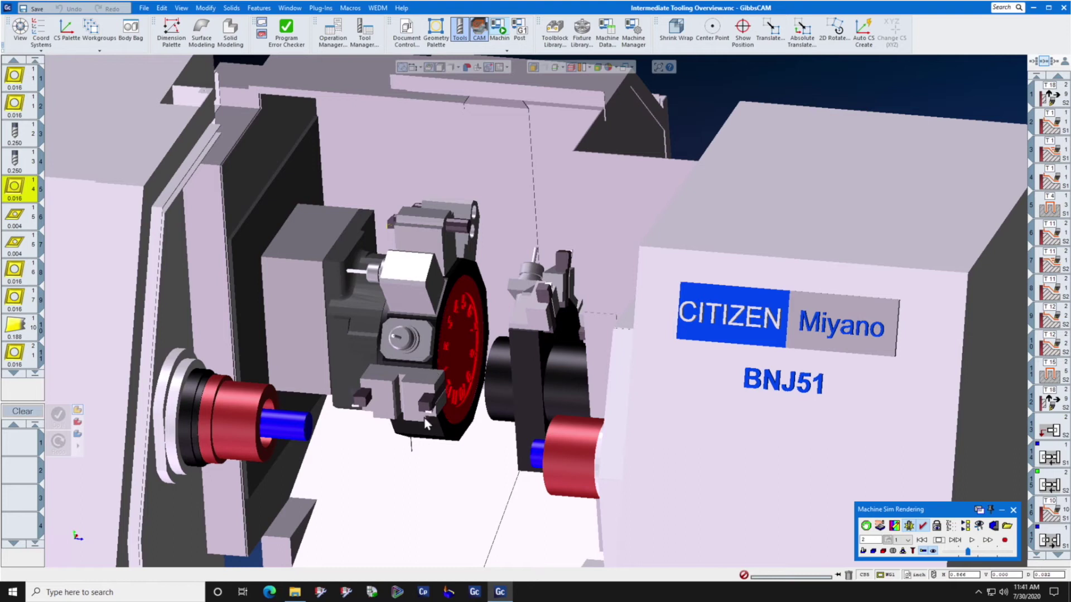
{"action": "left_click", "coordinate": [921, 540]}
{"action": "left_click", "coordinate": [972, 540]}
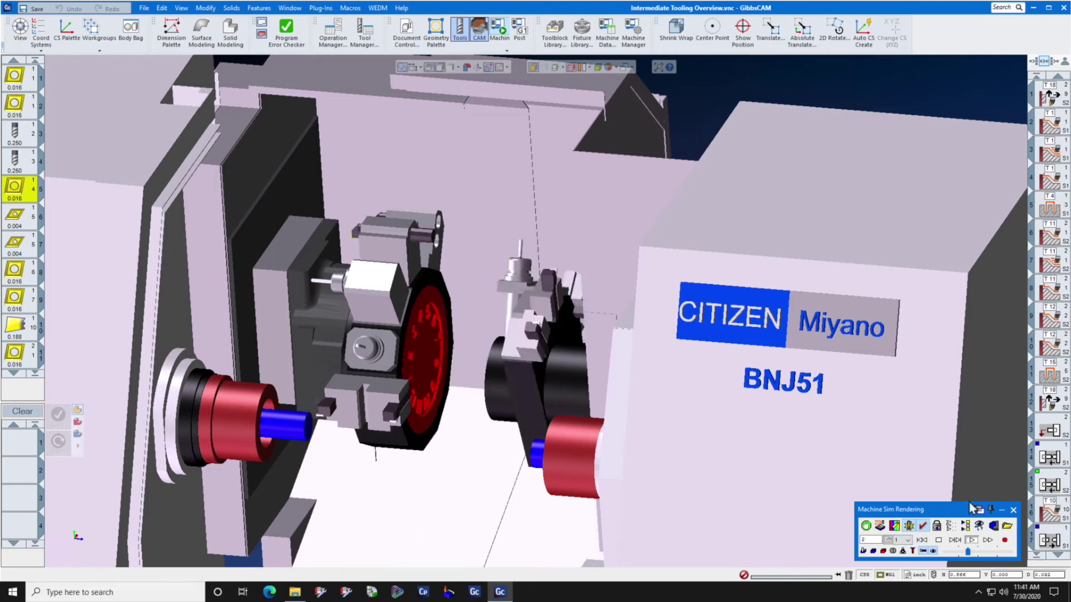
- Zoom and orbit in on the moving turrets, then close the machine simulation
{"action": "scroll", "coordinate": [775, 427], "scroll_direction": "down", "scroll_amount": 5}
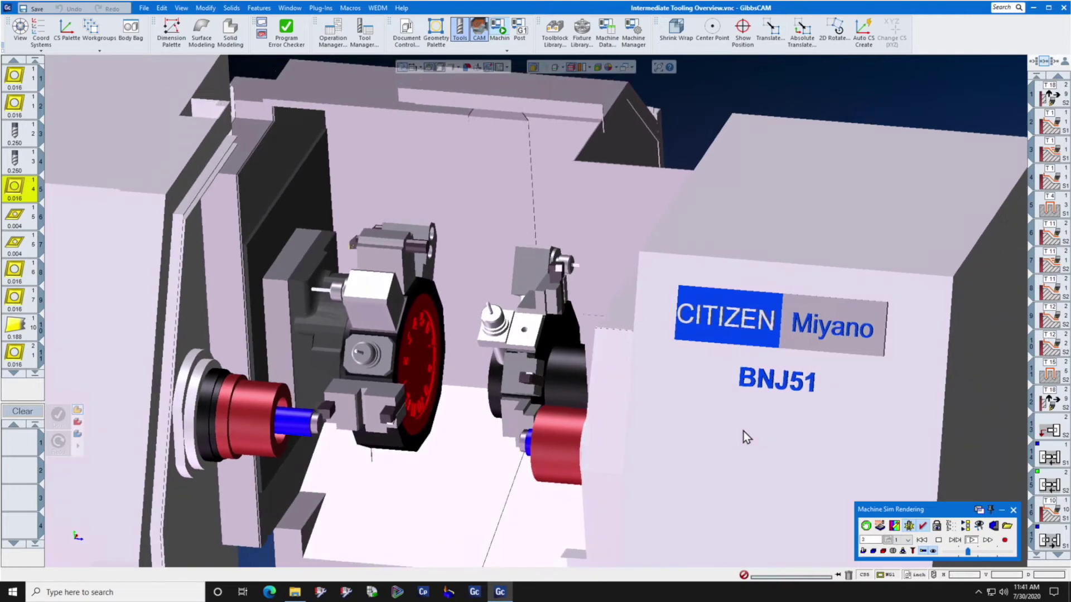
{"action": "scroll", "coordinate": [721, 429], "scroll_direction": "up", "scroll_amount": 2}
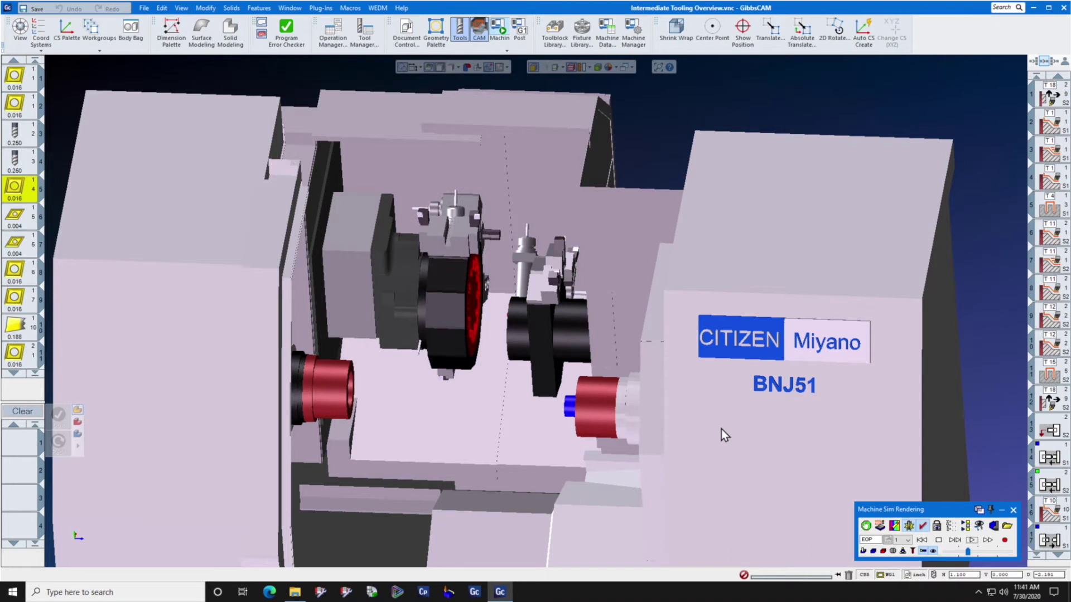
{"action": "middle_click_drag", "start_coordinate": [578, 338], "coordinate": [478, 305]}
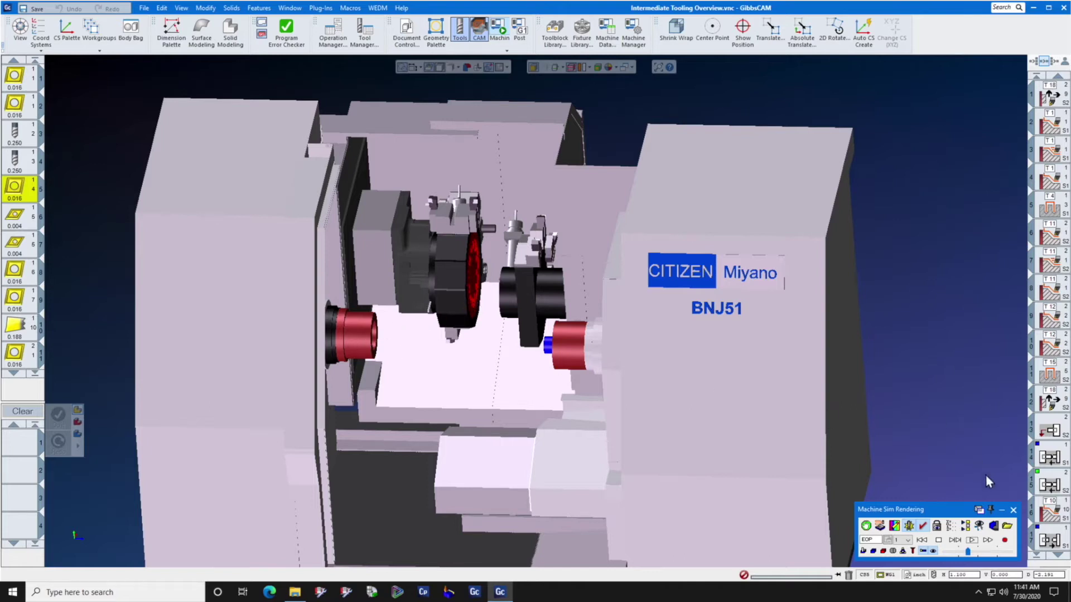
{"action": "left_click", "coordinate": [1013, 510]}
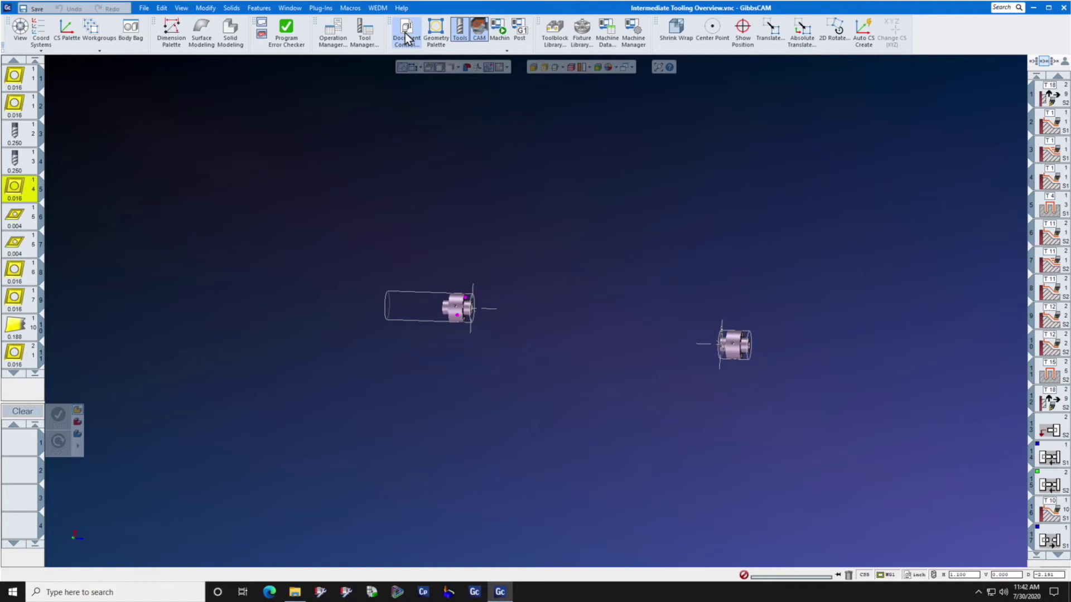
- Remove the collet chuck from the Main Spindle fixtures in Intermediate Tooling, then return to Machine Sim
{"action": "left_click", "coordinate": [407, 34]}
{"action": "left_click", "coordinate": [490, 285]}
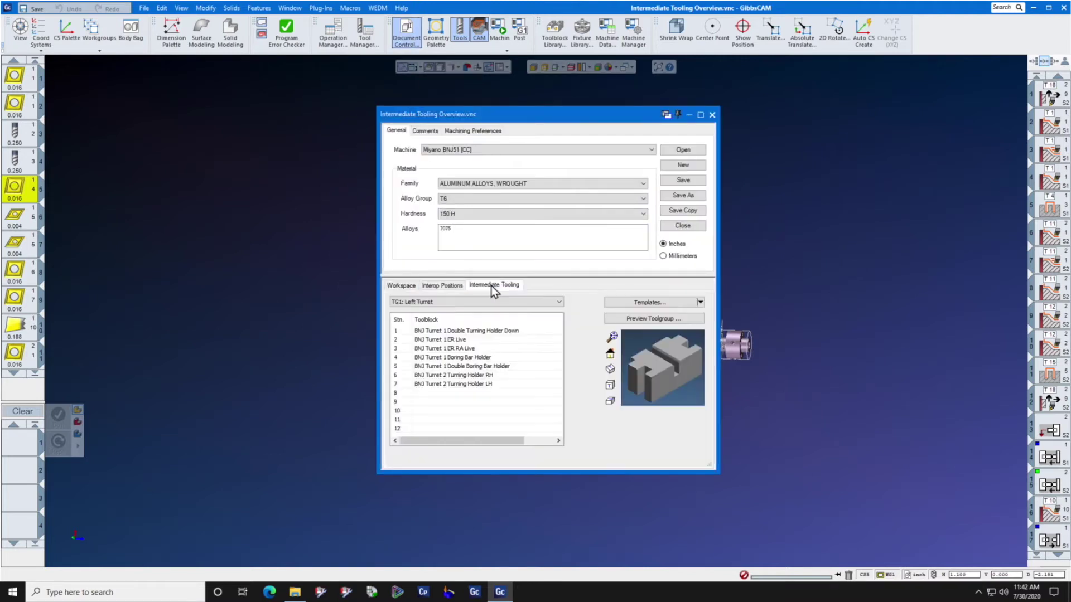
{"action": "left_click", "coordinate": [500, 302]}
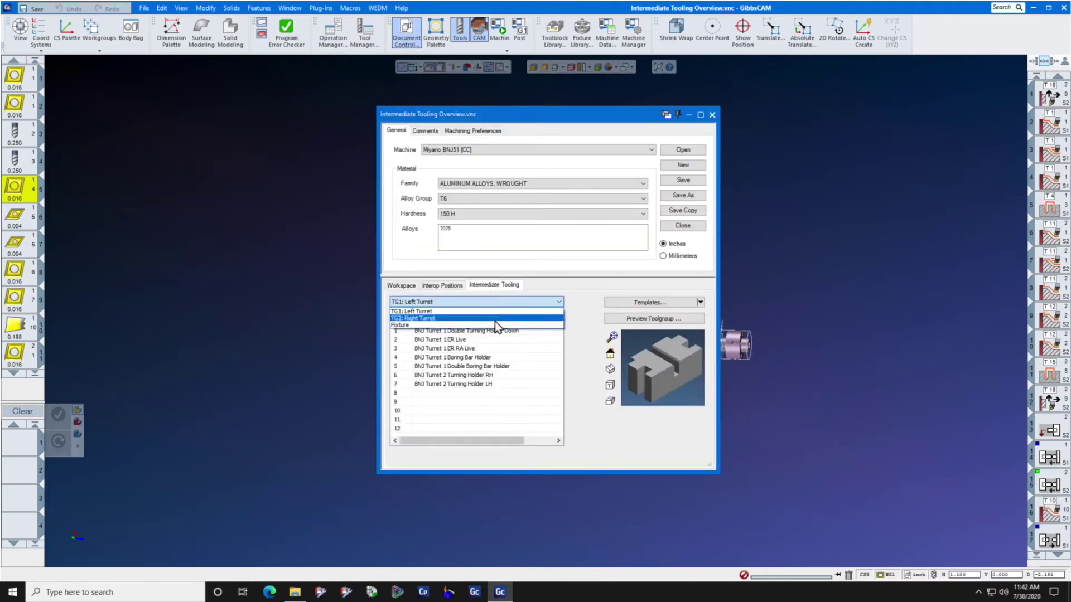
{"action": "left_click", "coordinate": [495, 324]}
{"action": "right_click", "coordinate": [493, 333]}
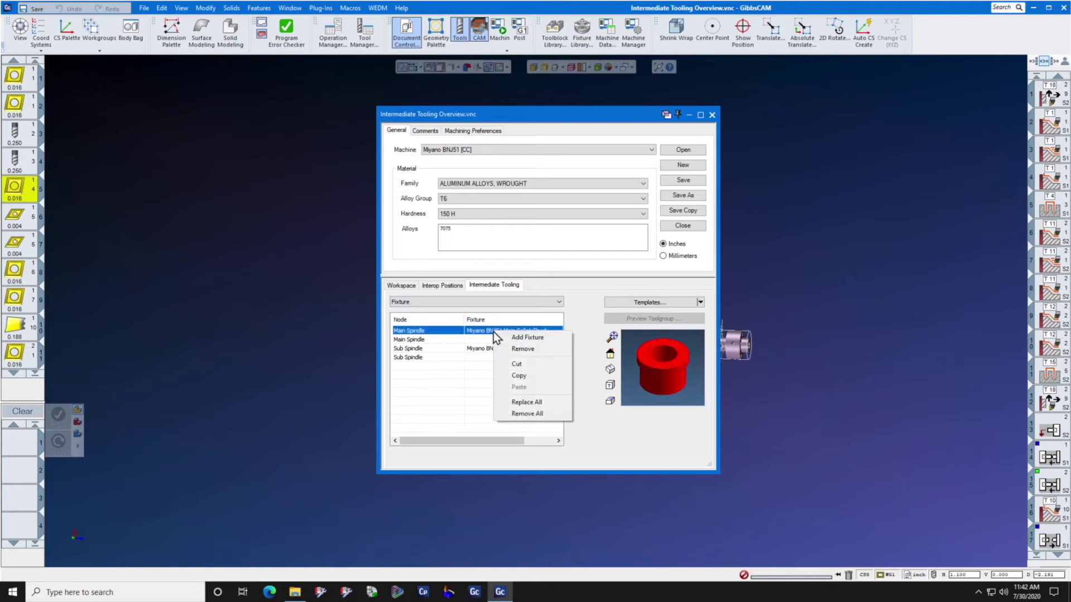
{"action": "left_click", "coordinate": [517, 351]}
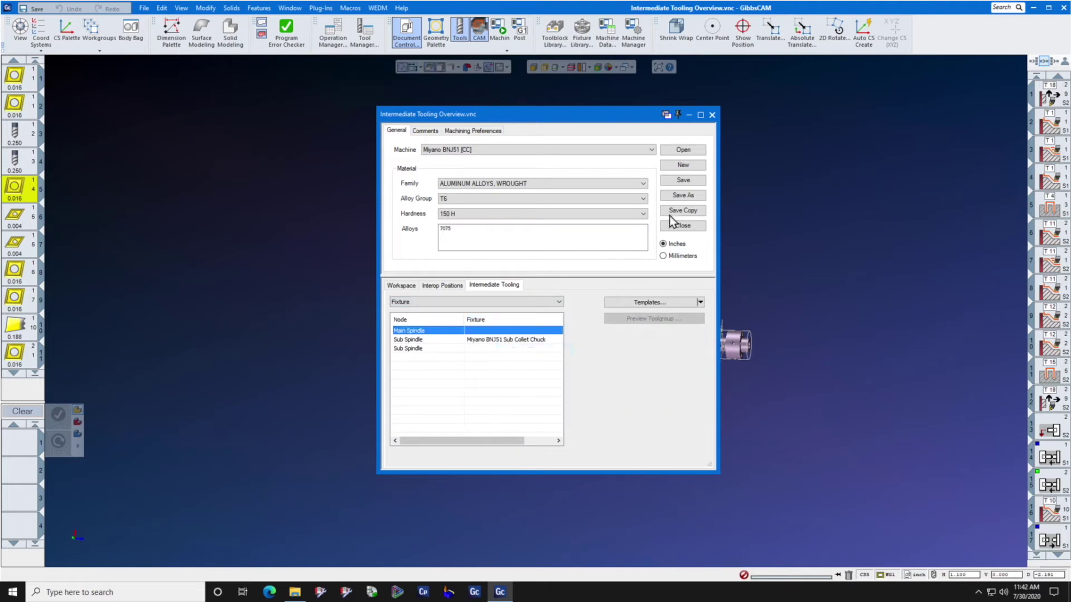
{"action": "left_click", "coordinate": [712, 115]}
{"action": "left_click", "coordinate": [499, 31]}
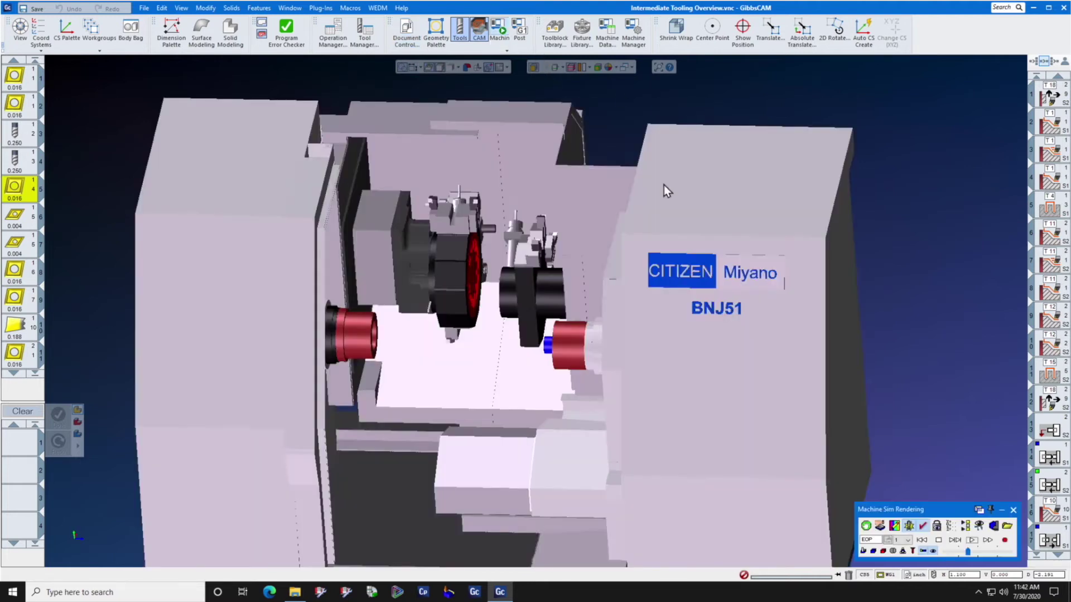
- Rewind and rerun the chuckless simulation, stopping it once the turret has indexed
{"action": "left_click", "coordinate": [922, 540]}
{"action": "left_click", "coordinate": [971, 541]}
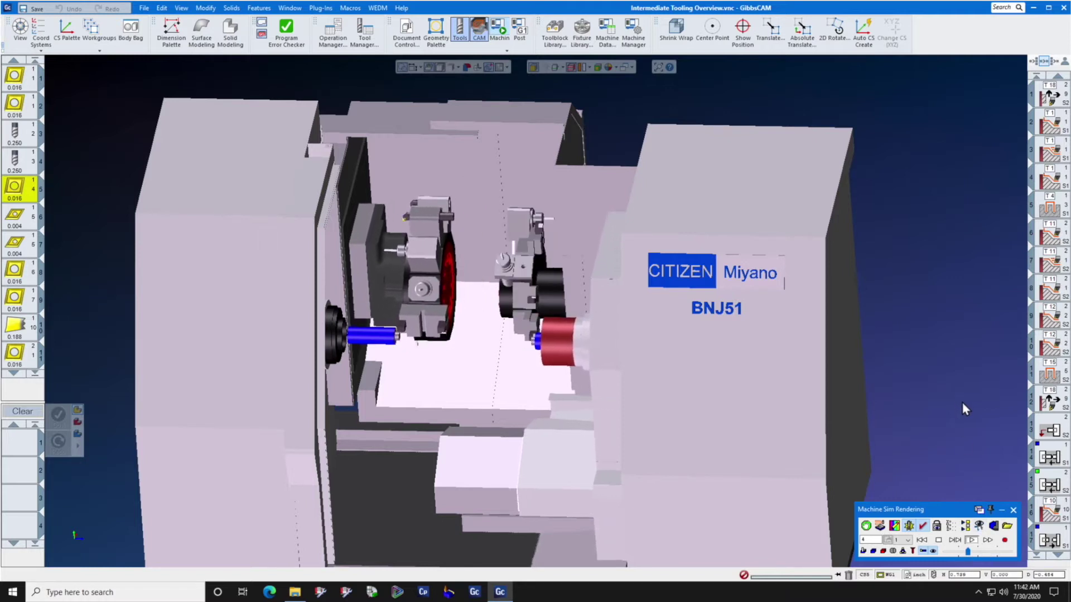
{"action": "left_click", "coordinate": [939, 540]}
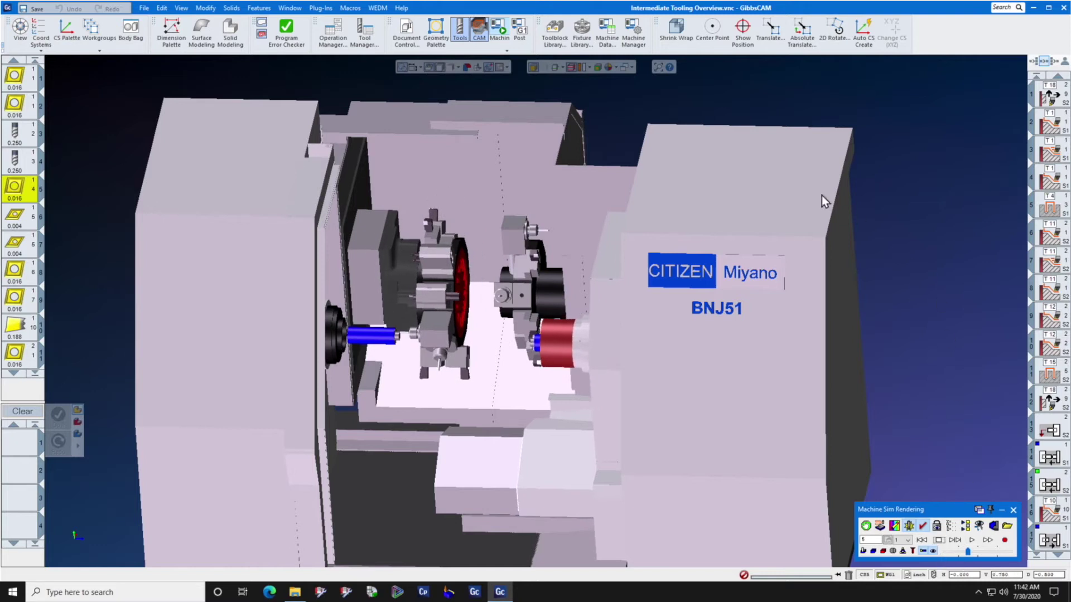
- Assign the Miyano BNJ51 Main Collet Chuck to the Main Spindle fixture in Intermediate Tooling
{"action": "left_click", "coordinate": [410, 35]}
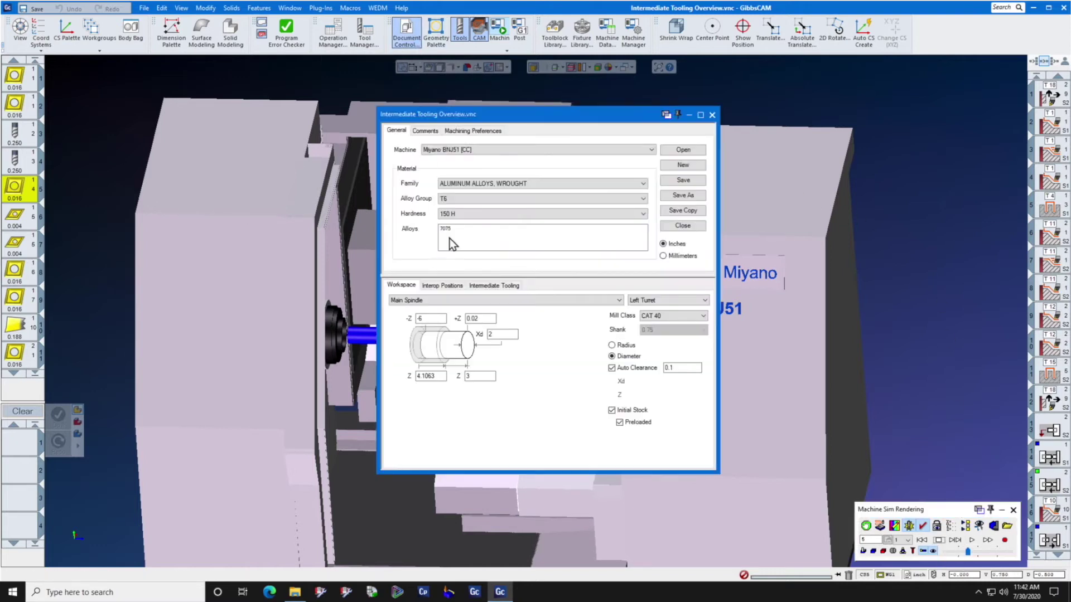
{"action": "left_click", "coordinate": [504, 286]}
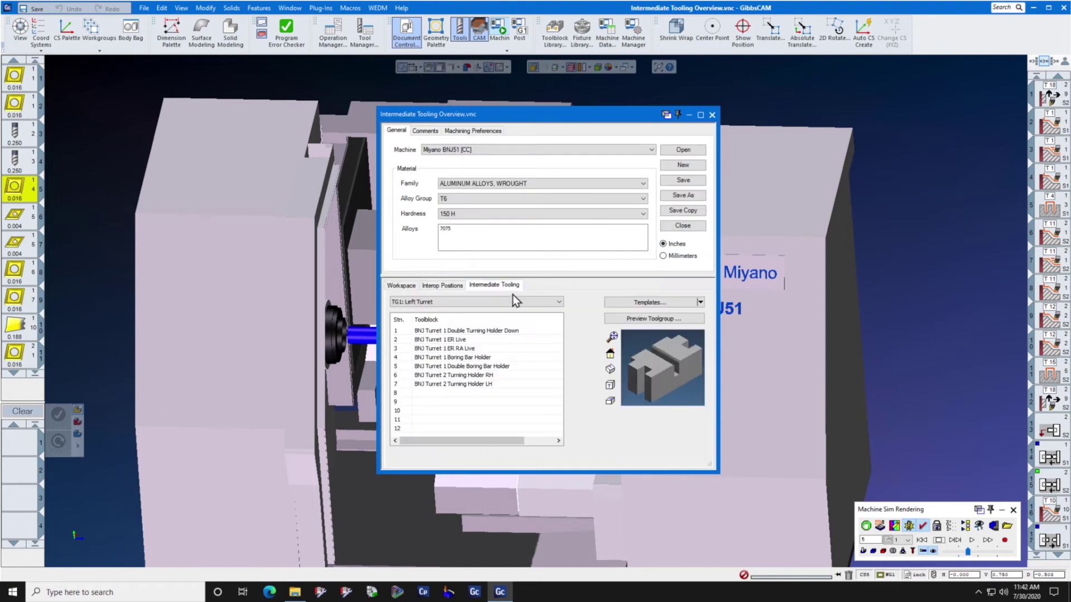
{"action": "left_click", "coordinate": [516, 302]}
{"action": "left_click", "coordinate": [511, 325]}
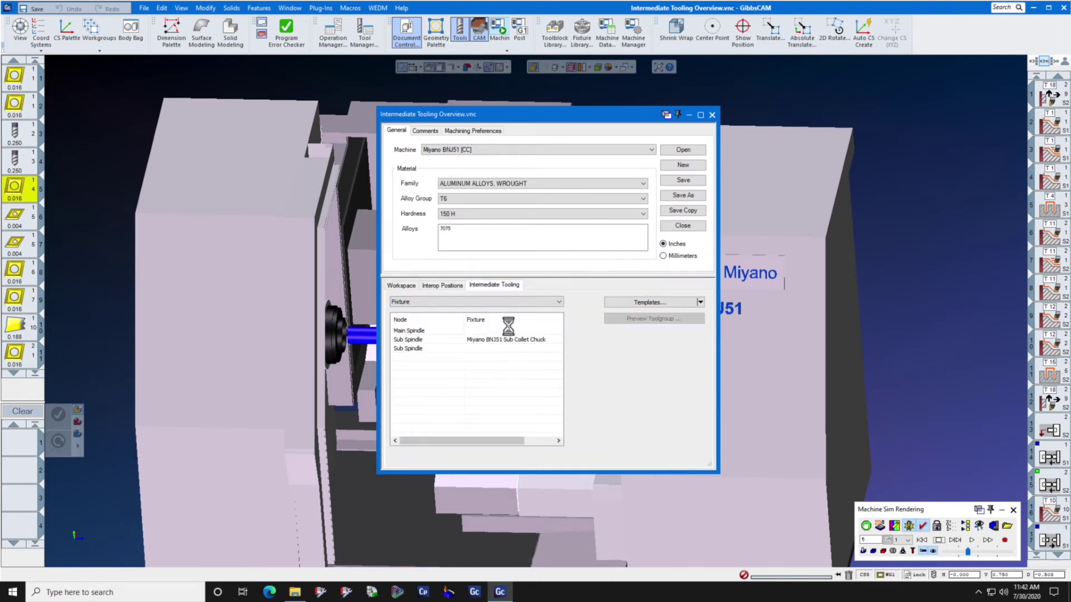
{"action": "double_click", "coordinate": [481, 331]}
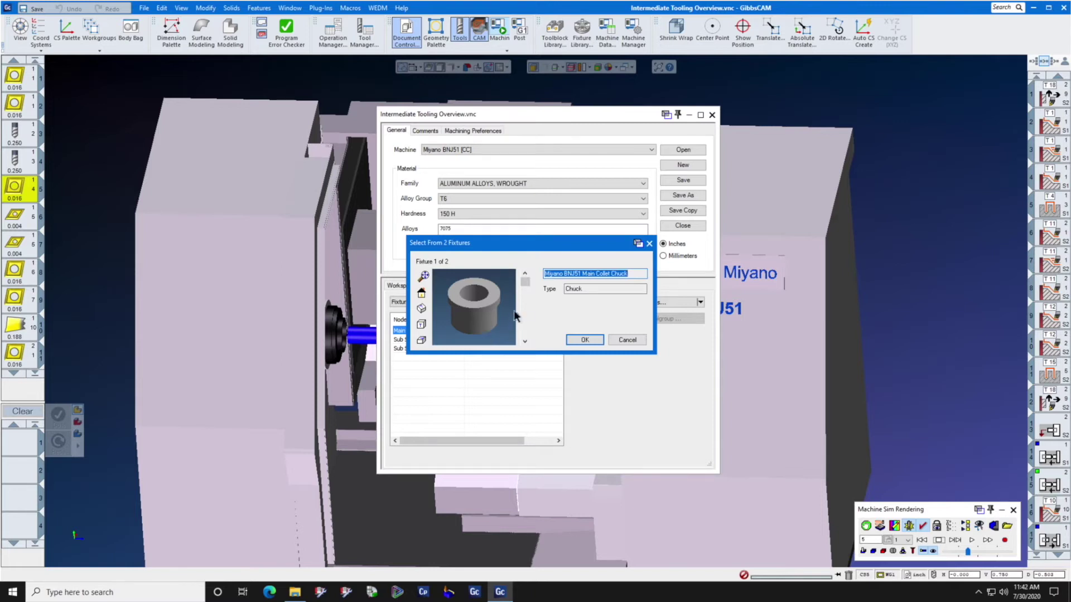
{"action": "left_click", "coordinate": [525, 342]}
{"action": "left_click", "coordinate": [524, 274]}
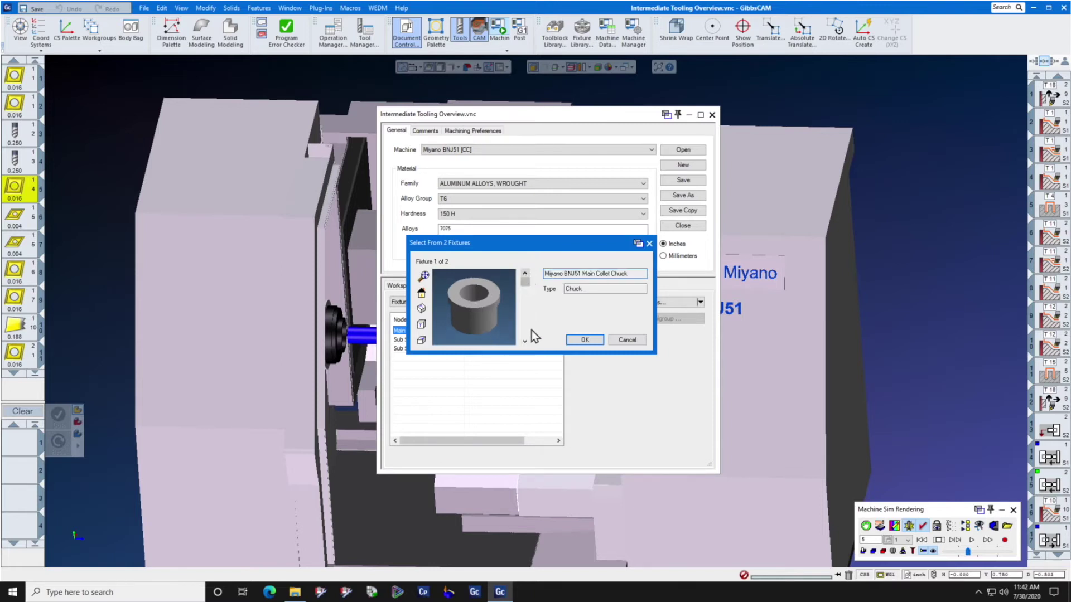
{"action": "left_click", "coordinate": [525, 342]}
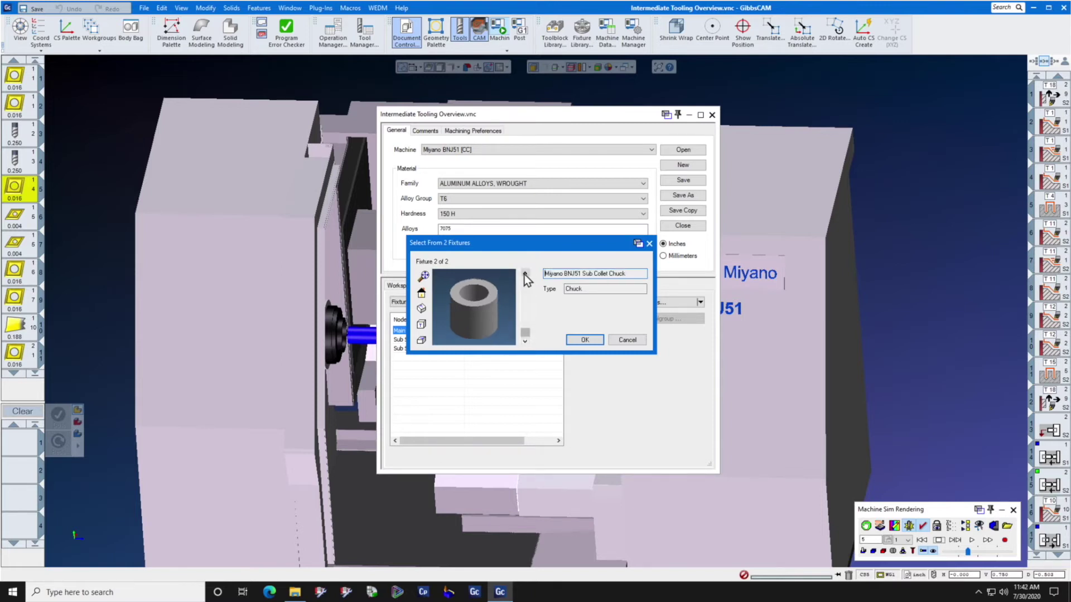
{"action": "left_click", "coordinate": [524, 273]}
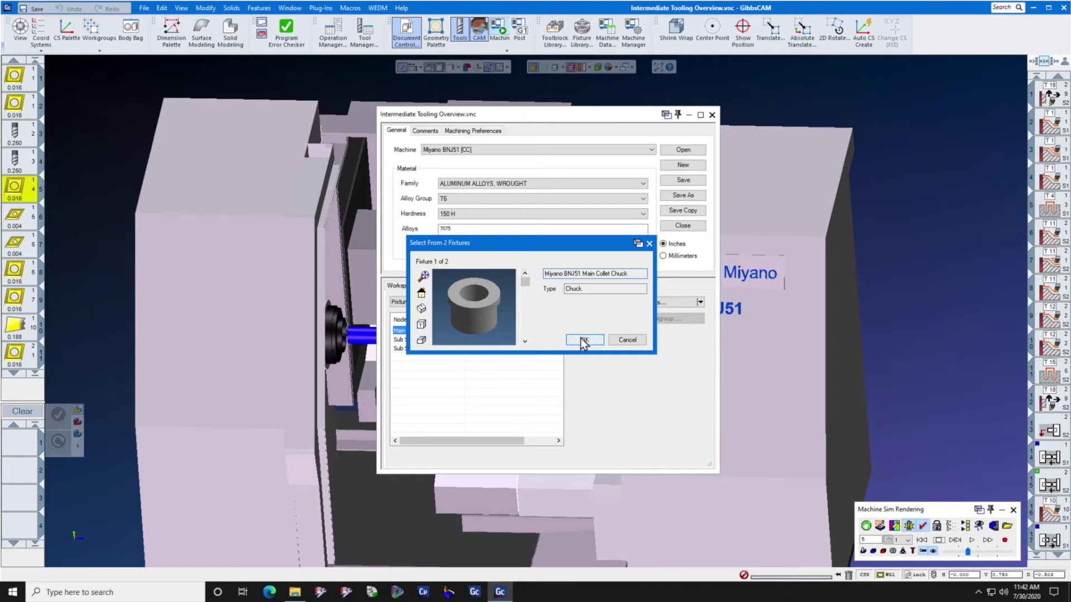
{"action": "left_click", "coordinate": [584, 340]}
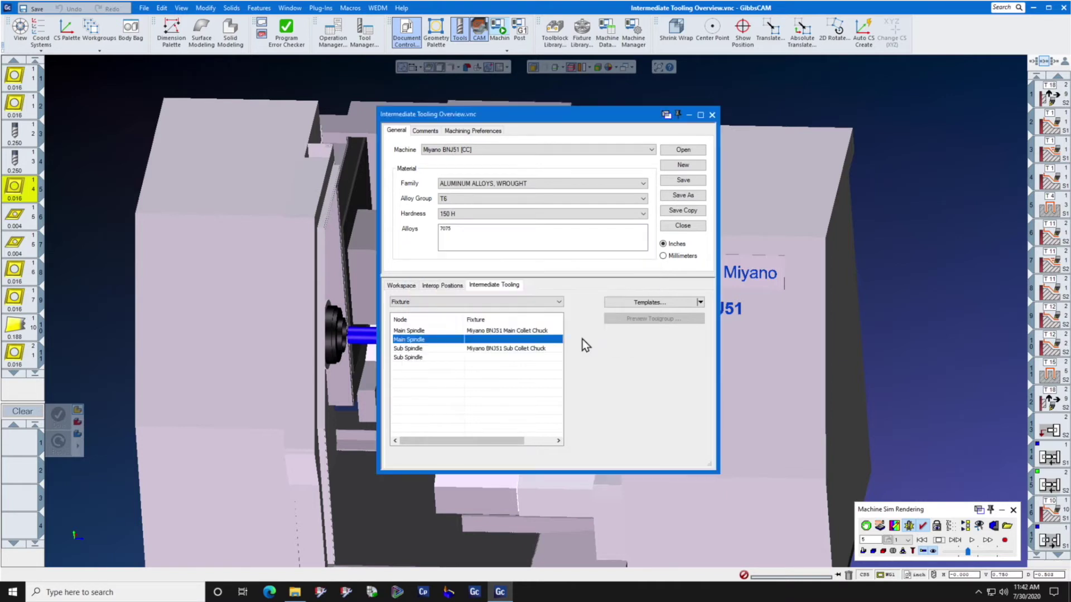
{"action": "left_click", "coordinate": [711, 115]}
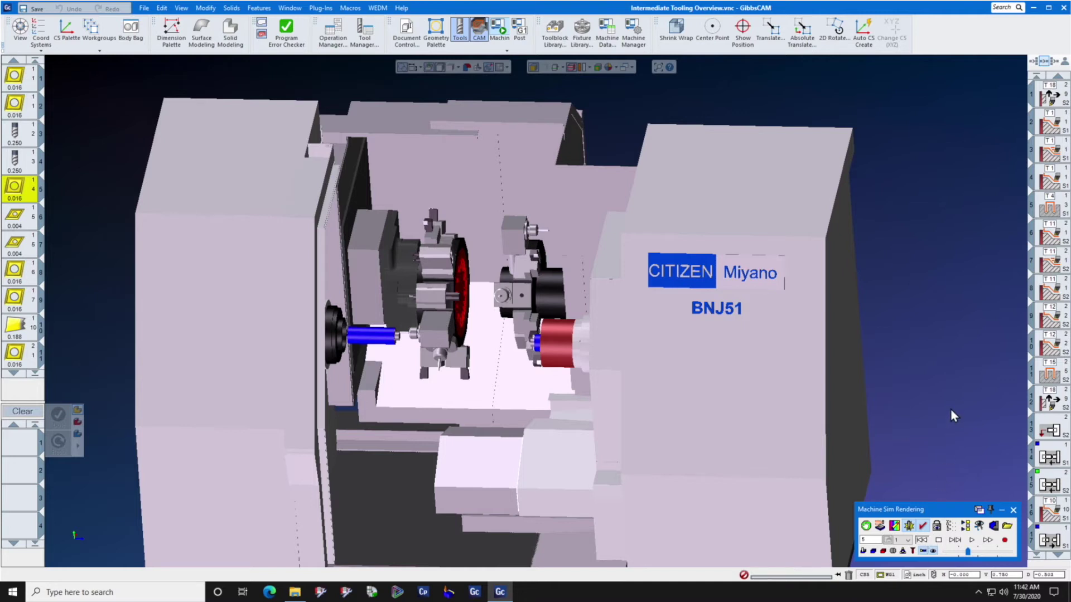
- Play the machine simulation with the main collet chuck restored and let it run
{"action": "left_click", "coordinate": [971, 541]}
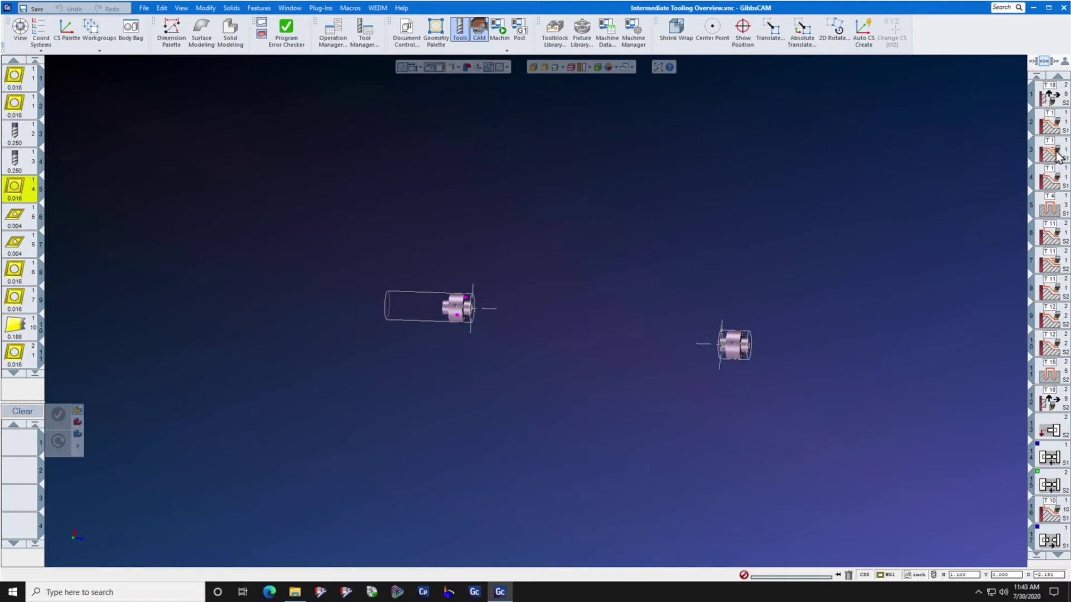
- Open operation 5's drill tool holder setup and remove its current toolblock
{"action": "right_click", "coordinate": [1055, 209]}
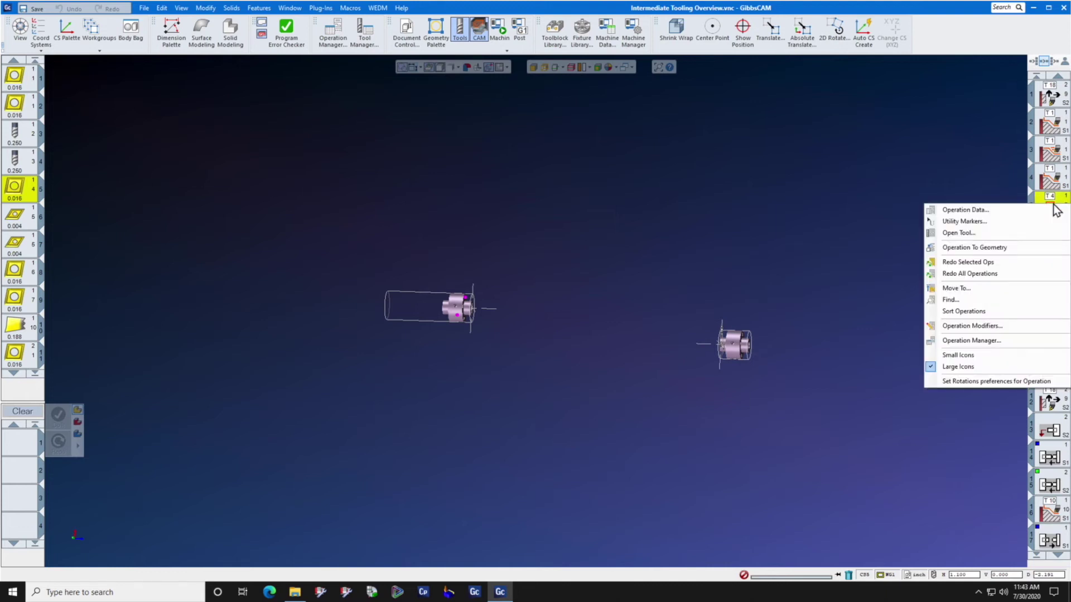
{"action": "left_click", "coordinate": [955, 233]}
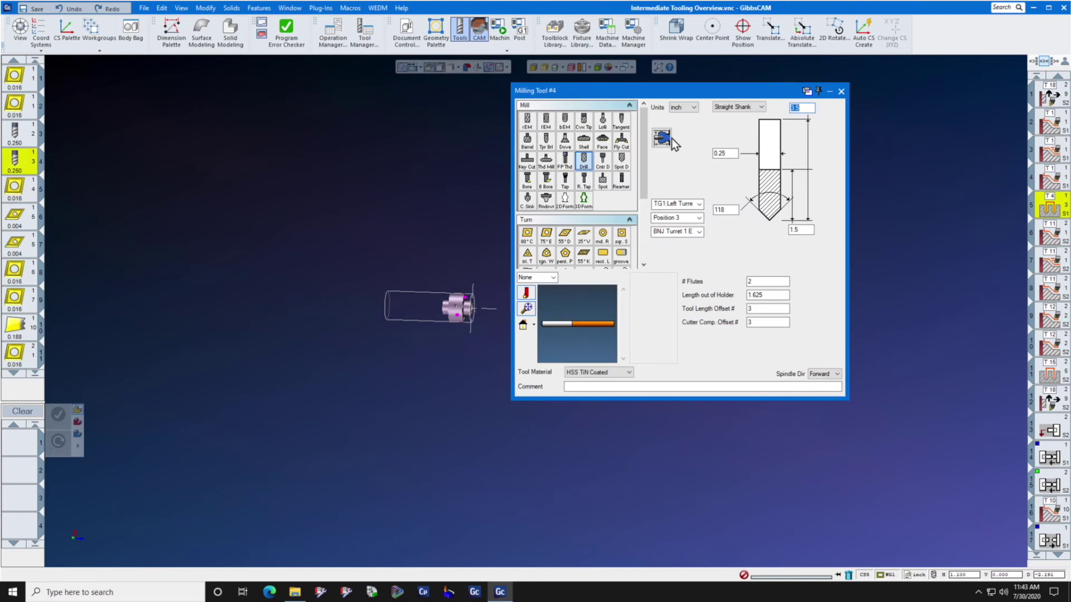
{"action": "left_click", "coordinate": [661, 139]}
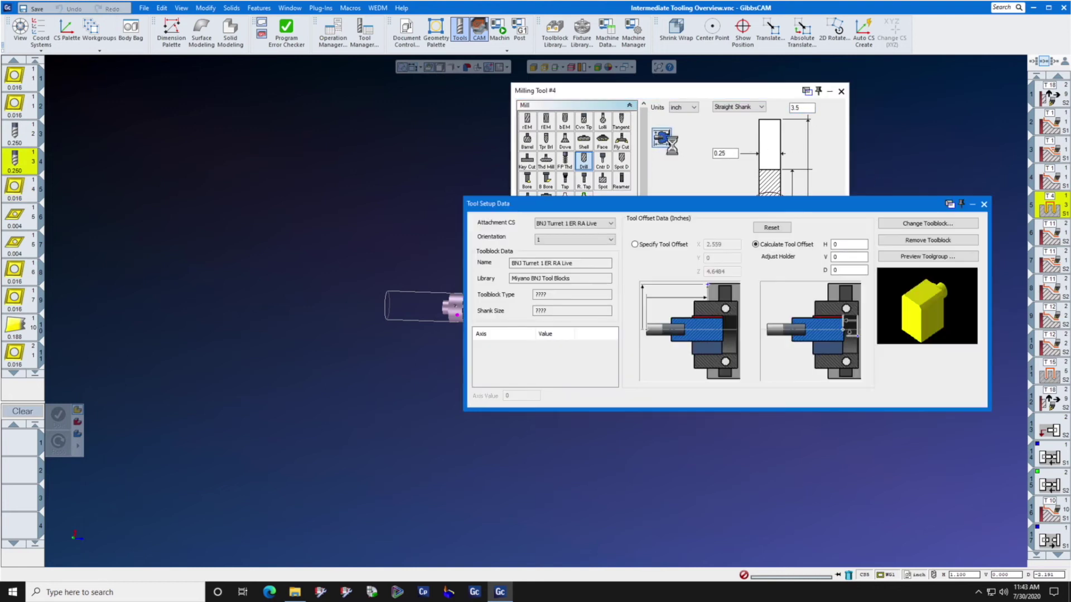
{"action": "left_click", "coordinate": [921, 239]}
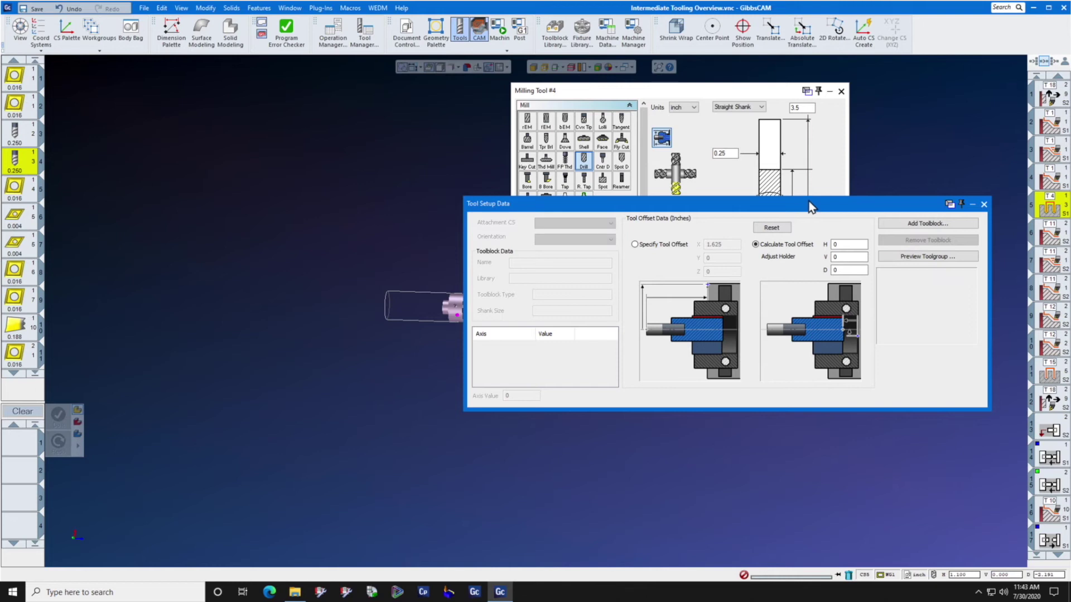
- Reposition the Tool Setup Data window over the tool and begin adding a new toolblock
{"action": "left_click_drag", "start_coordinate": [811, 208], "coordinate": [770, 369]}
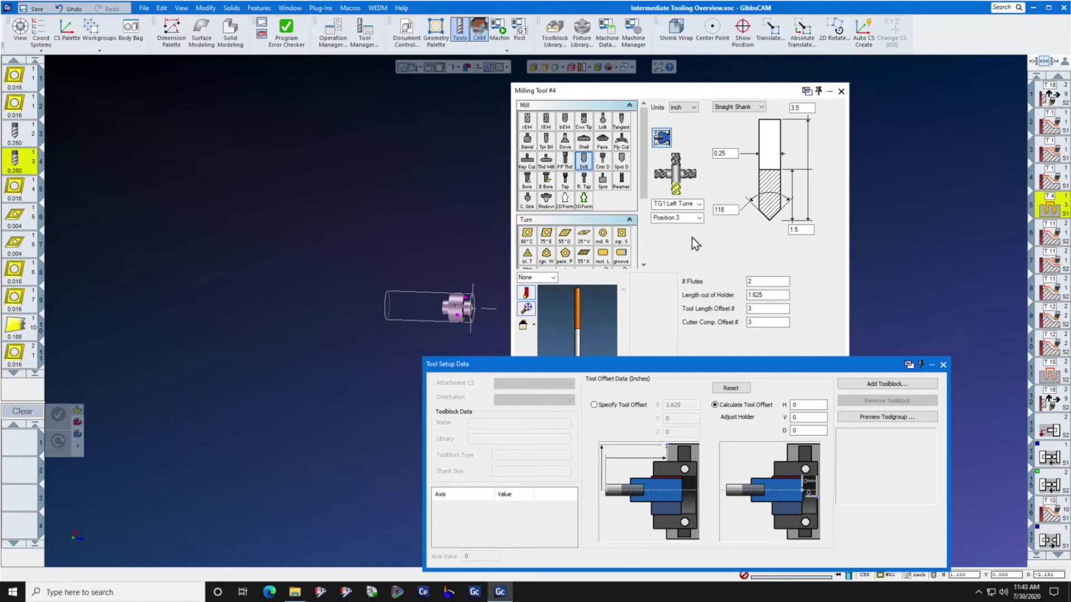
{"action": "left_click", "coordinate": [662, 139]}
{"action": "left_click", "coordinate": [661, 140]}
{"action": "left_click_drag", "start_coordinate": [719, 366], "coordinate": [638, 259]}
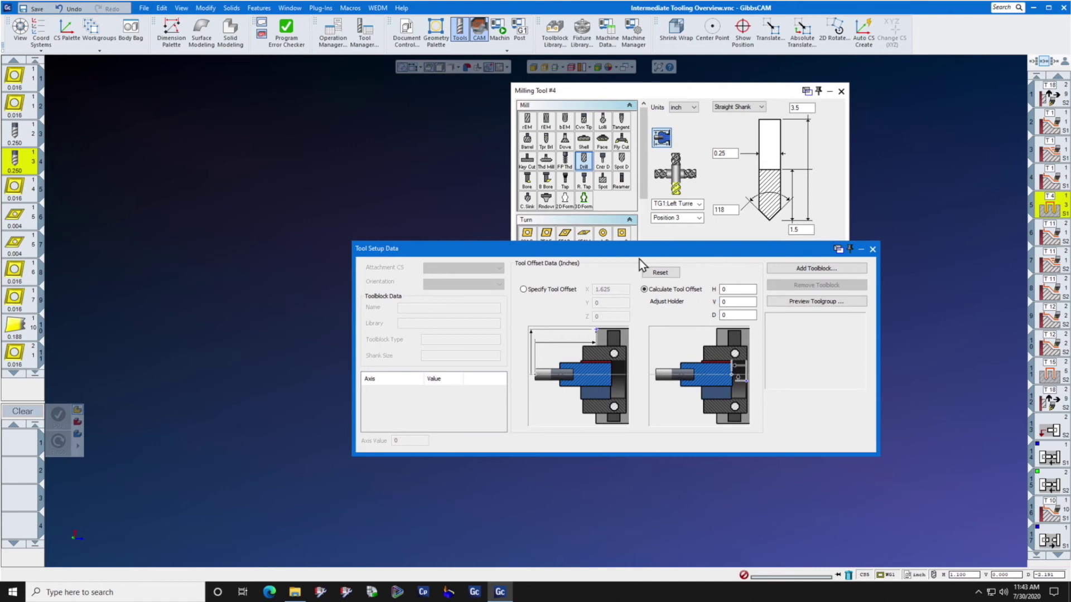
{"action": "left_click", "coordinate": [825, 268]}
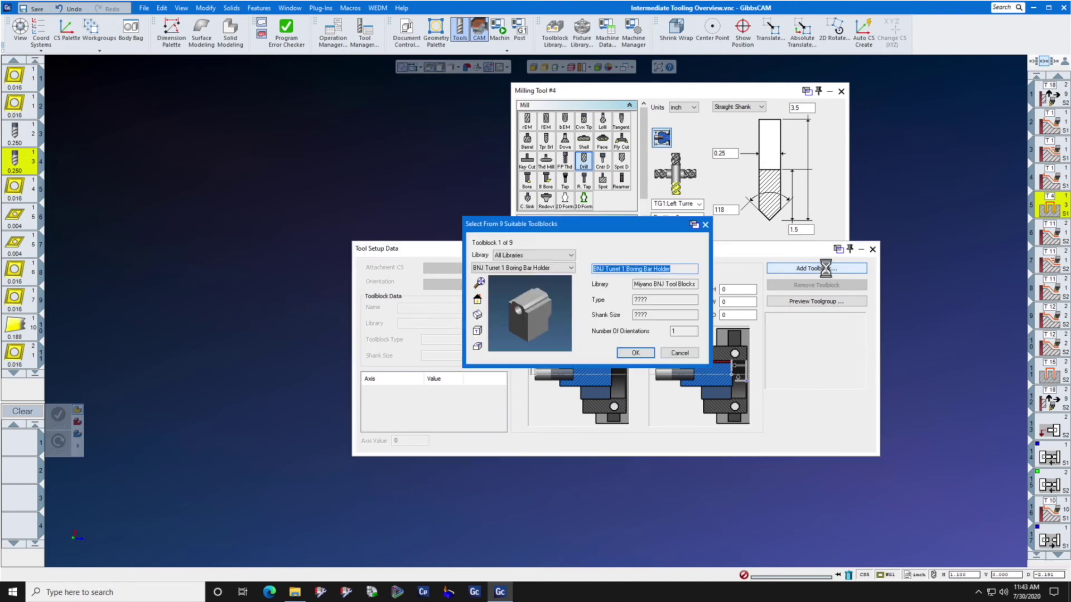
- Choose BNJ Turret 1 ER RA Live as Milling Tool #4's toolblock and preview the toolgroup
{"action": "left_click", "coordinate": [571, 268]}
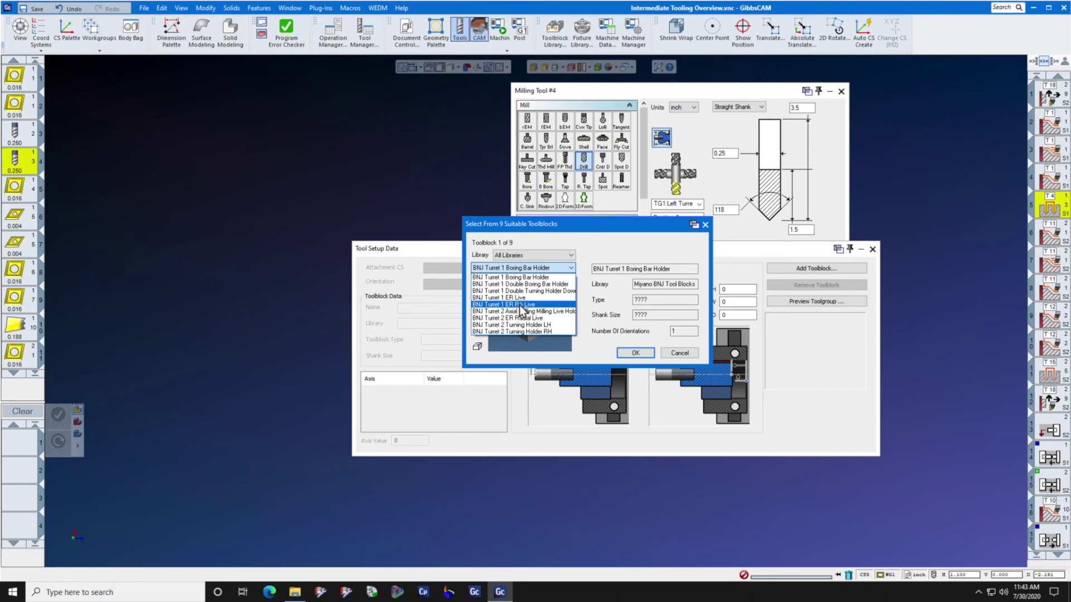
{"action": "left_click", "coordinate": [520, 306]}
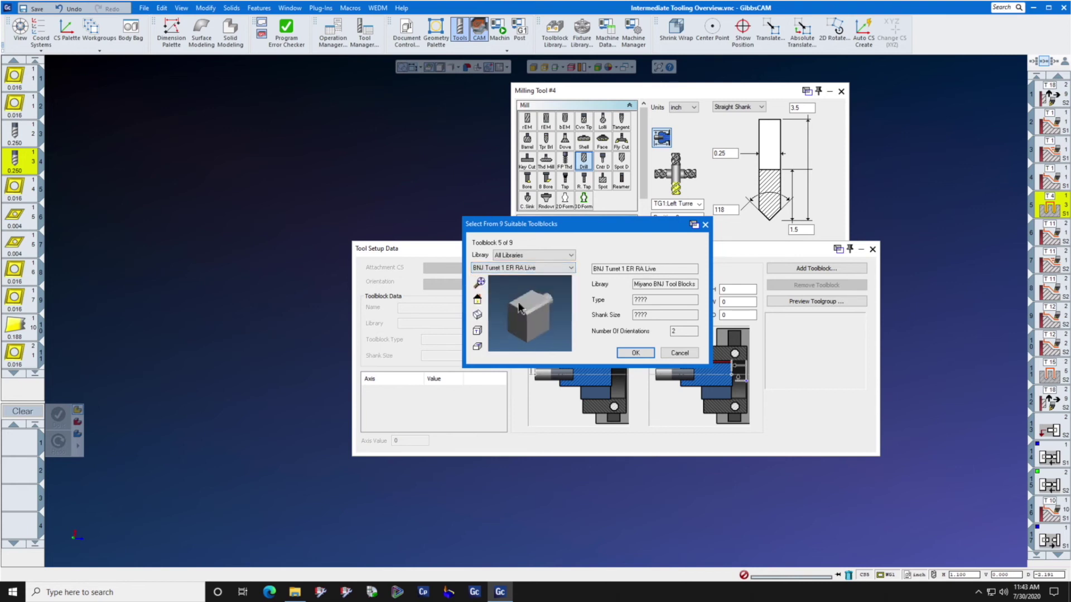
{"action": "left_click", "coordinate": [635, 353]}
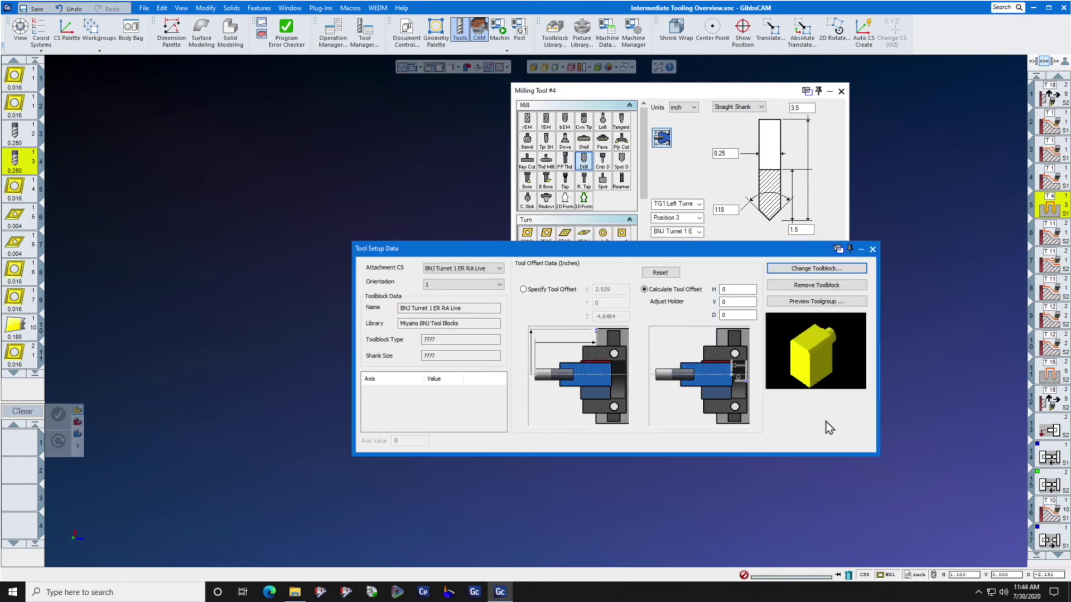
{"action": "left_click", "coordinate": [826, 302]}
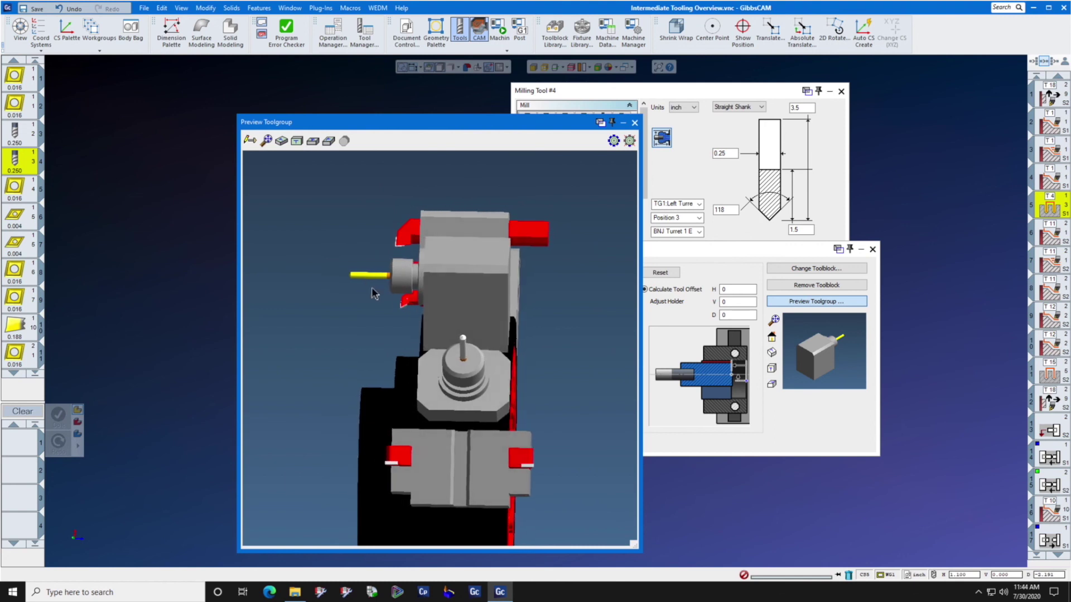
- Rotate the 3-D turret preview to inspect the drill in its ER RA Live holder
{"action": "mouse_move", "coordinate": [16, 161]}
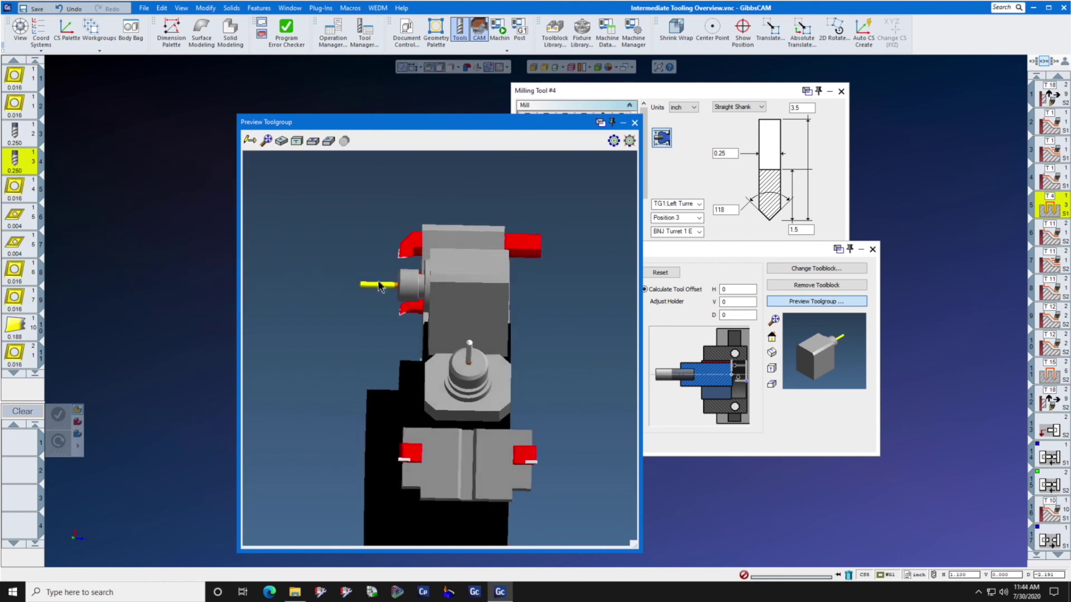
{"action": "left_click_drag", "start_coordinate": [379, 286], "coordinate": [410, 293]}
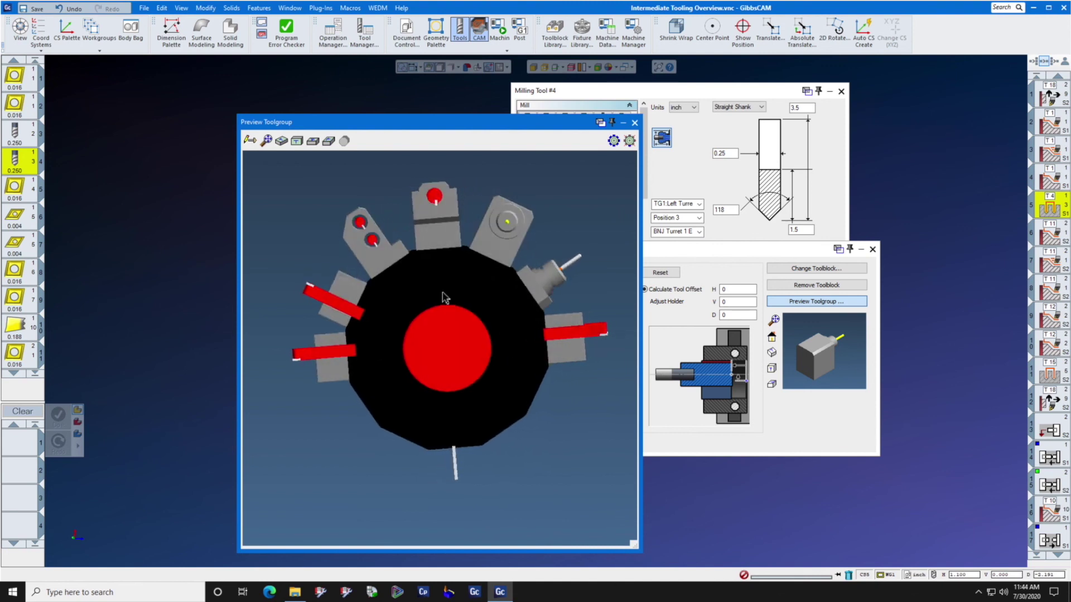
{"action": "left_click_drag", "start_coordinate": [458, 363], "coordinate": [453, 374]}
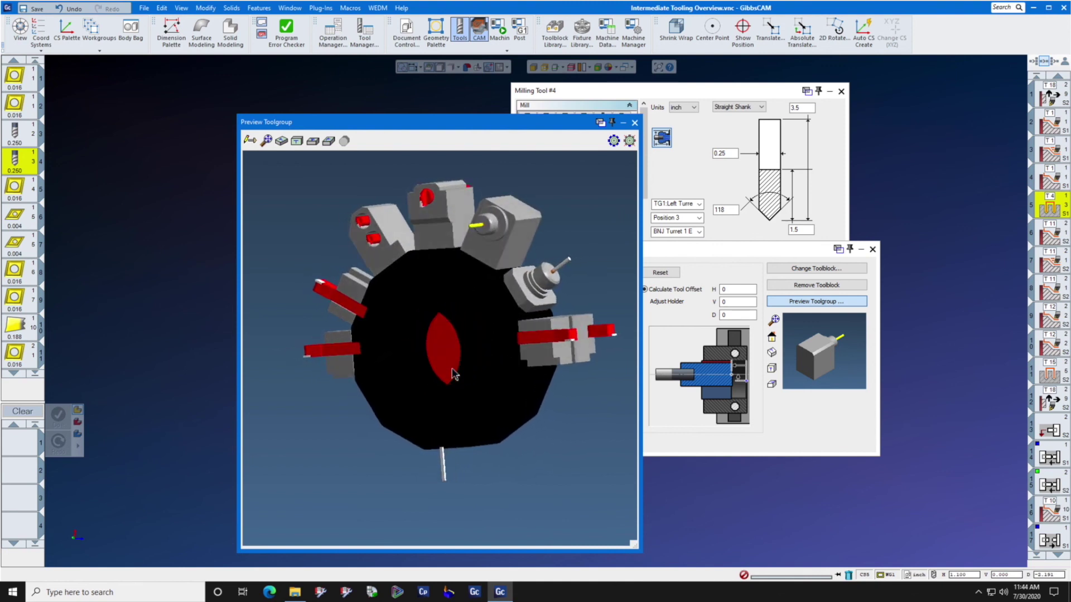